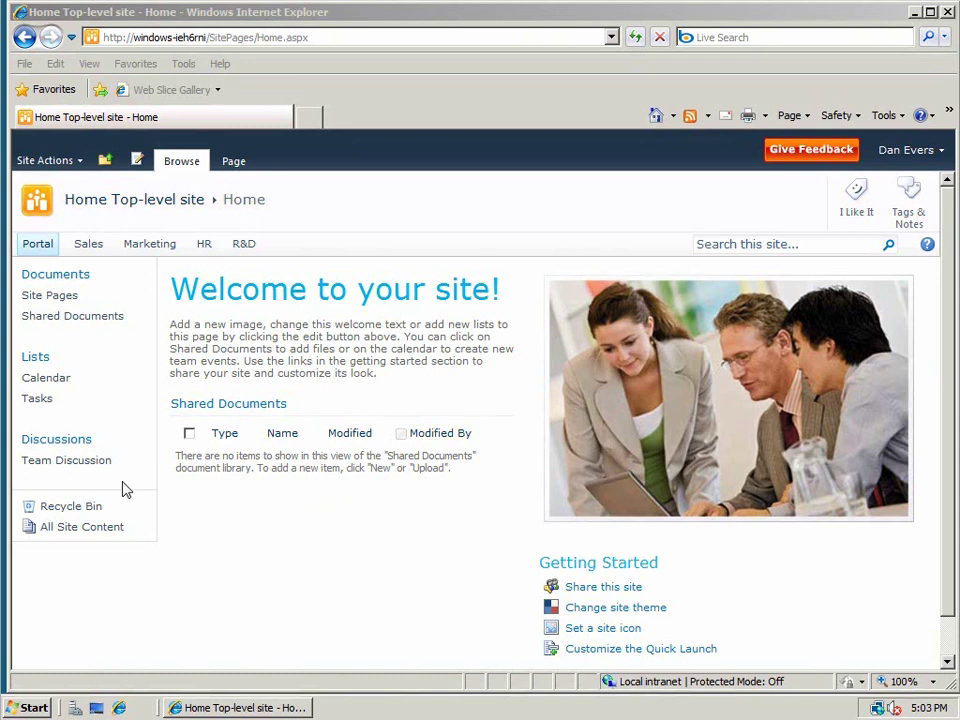
# Step: Open the Site Assets library from the All Site Content page
pyautogui.click(113, 530)
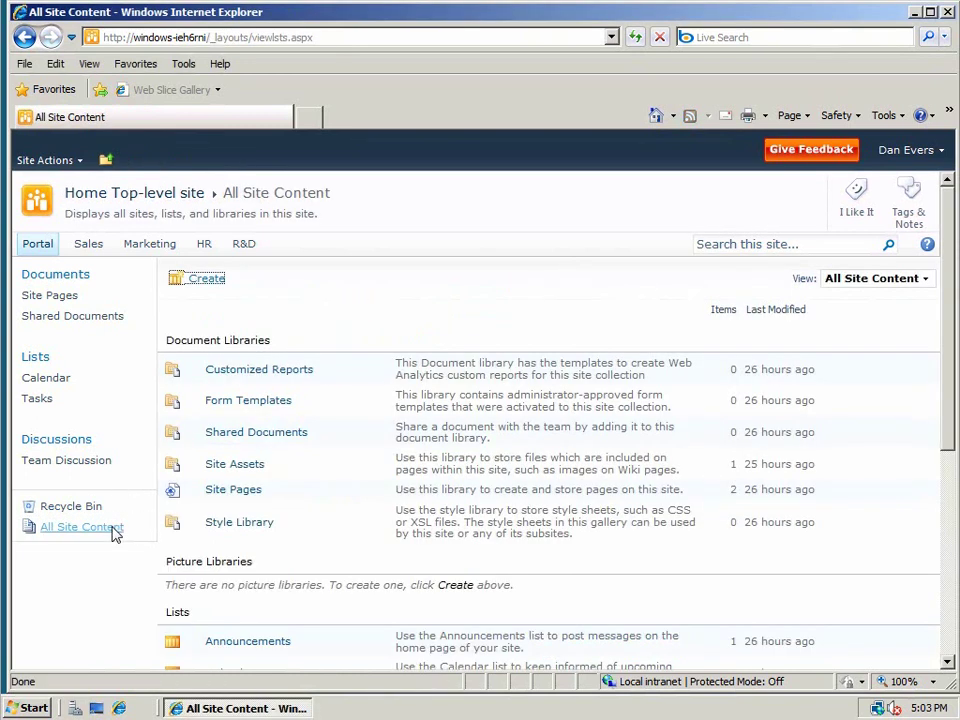
pyautogui.click(250, 468)
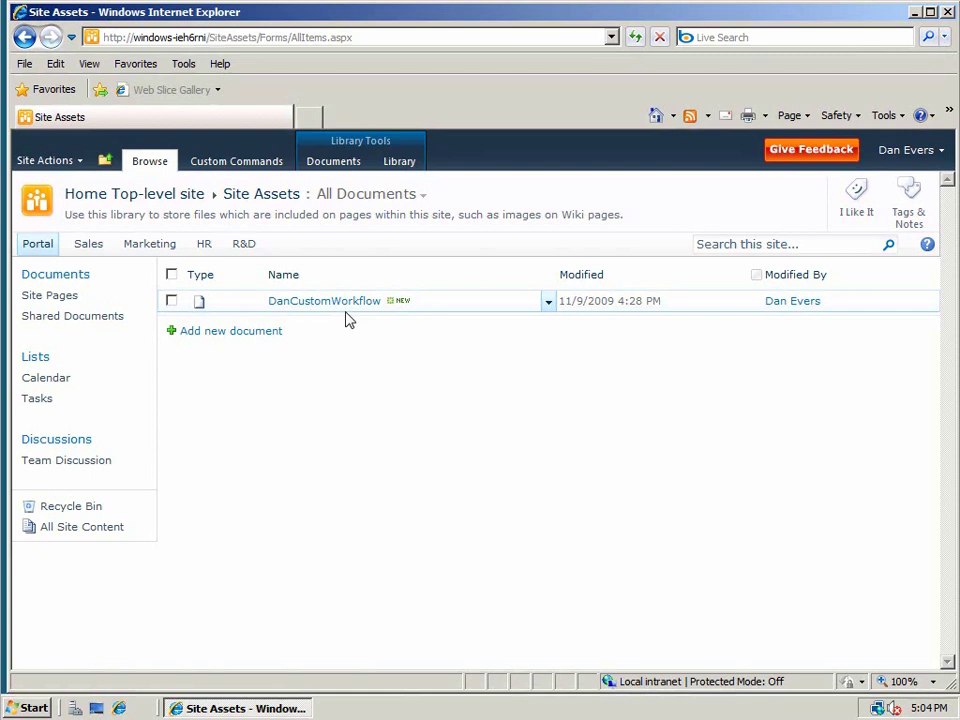
# Step: Download a copy of DanCustomWorkflow.wsp into the \\windows-ieh6rni\workflows folder
pyautogui.click(548, 303)
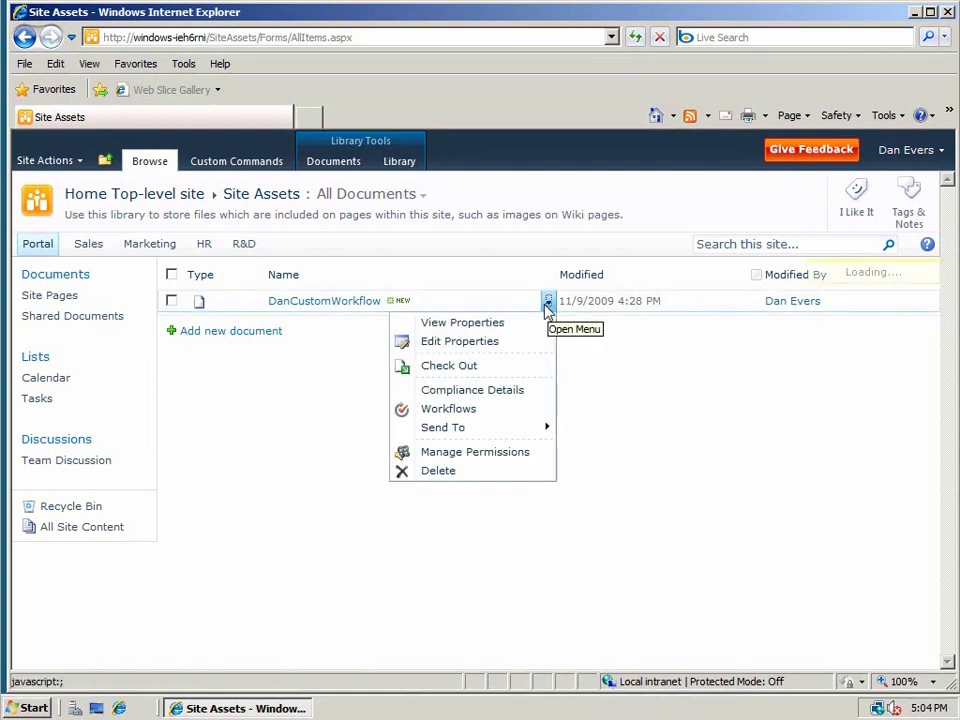
pyautogui.moveTo(472, 430)
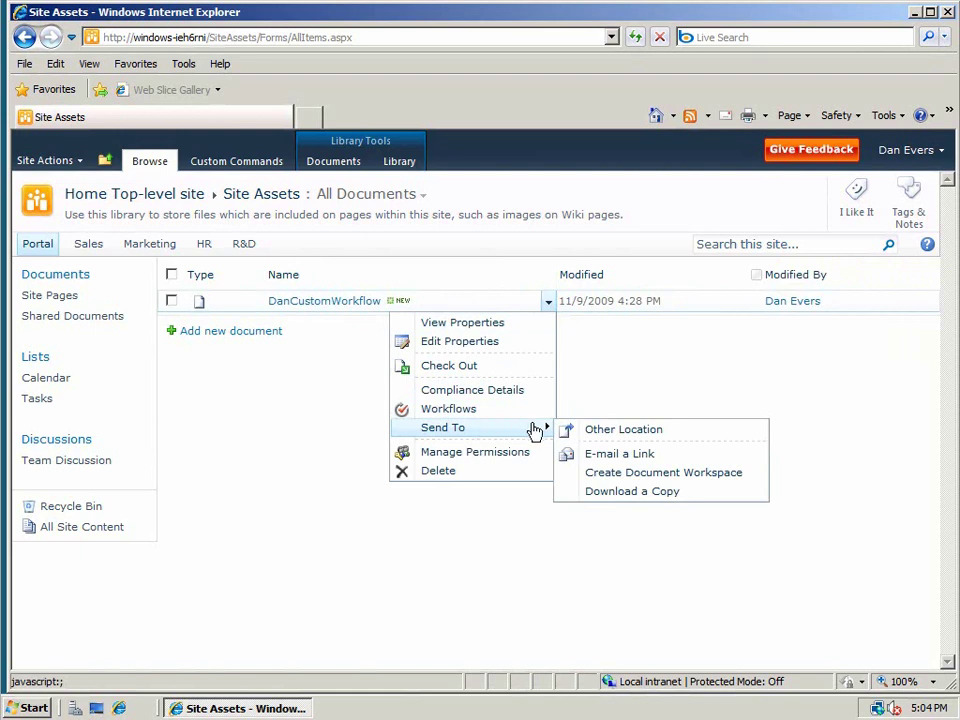
pyautogui.click(607, 492)
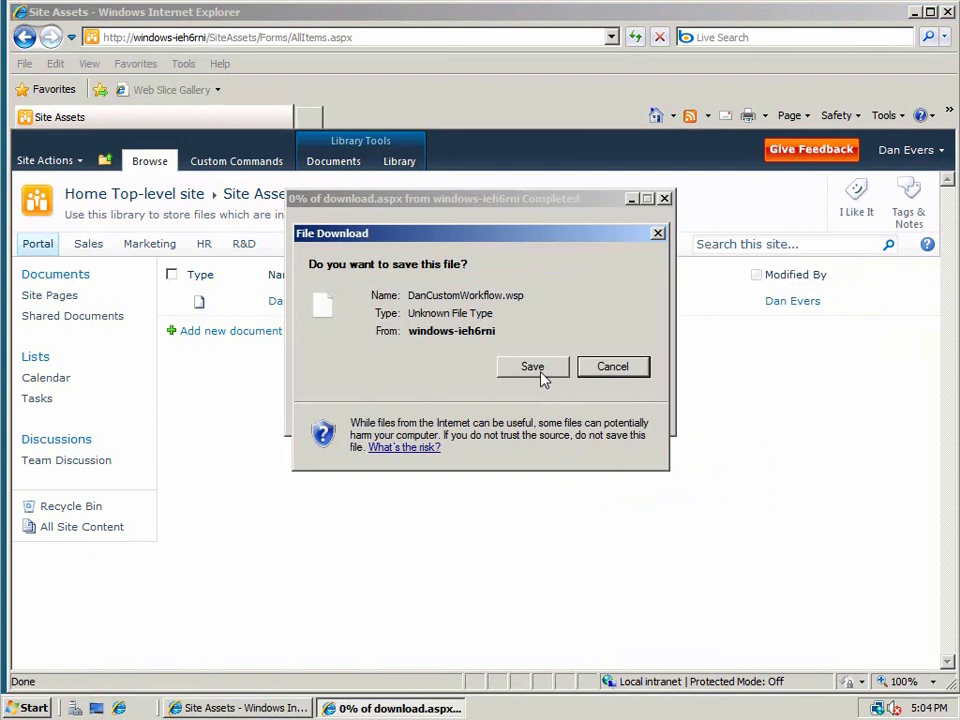
pyautogui.click(533, 367)
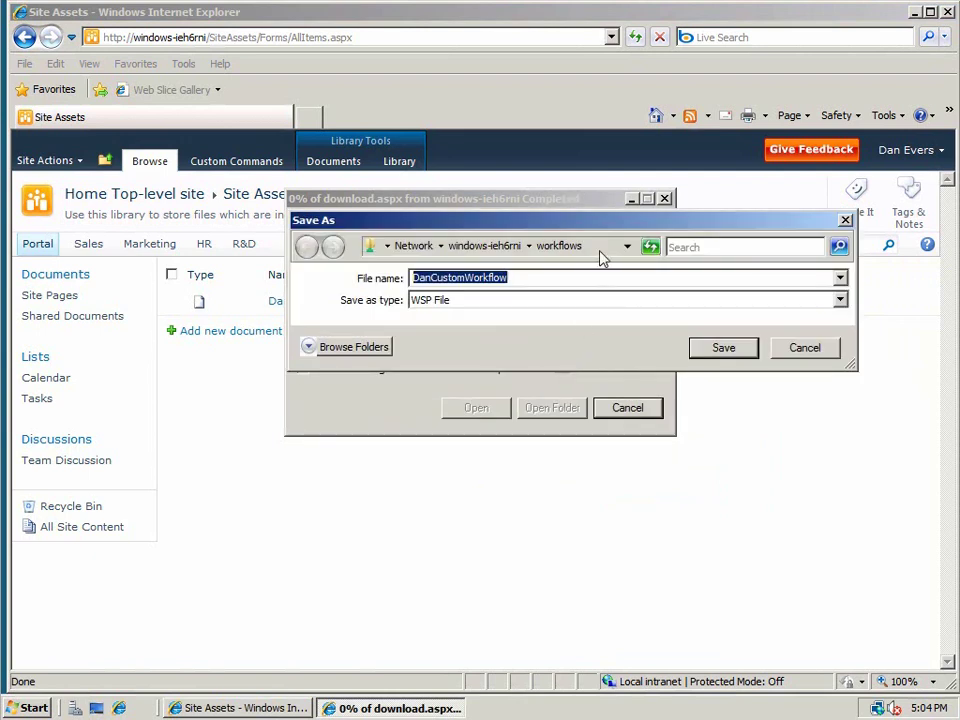
pyautogui.click(600, 250)
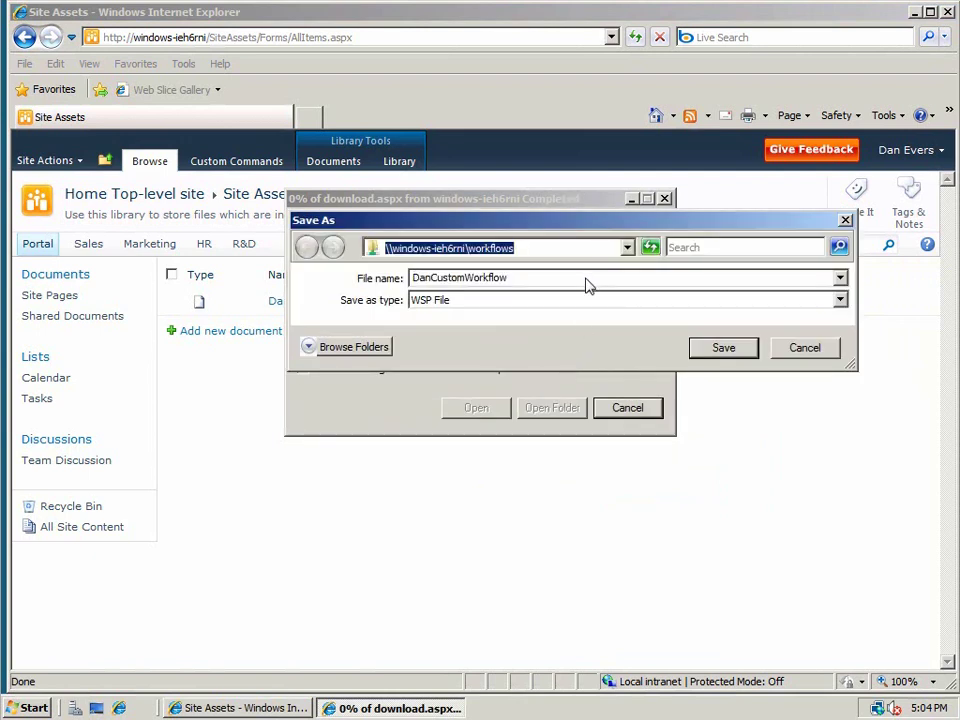
pyautogui.click(718, 354)
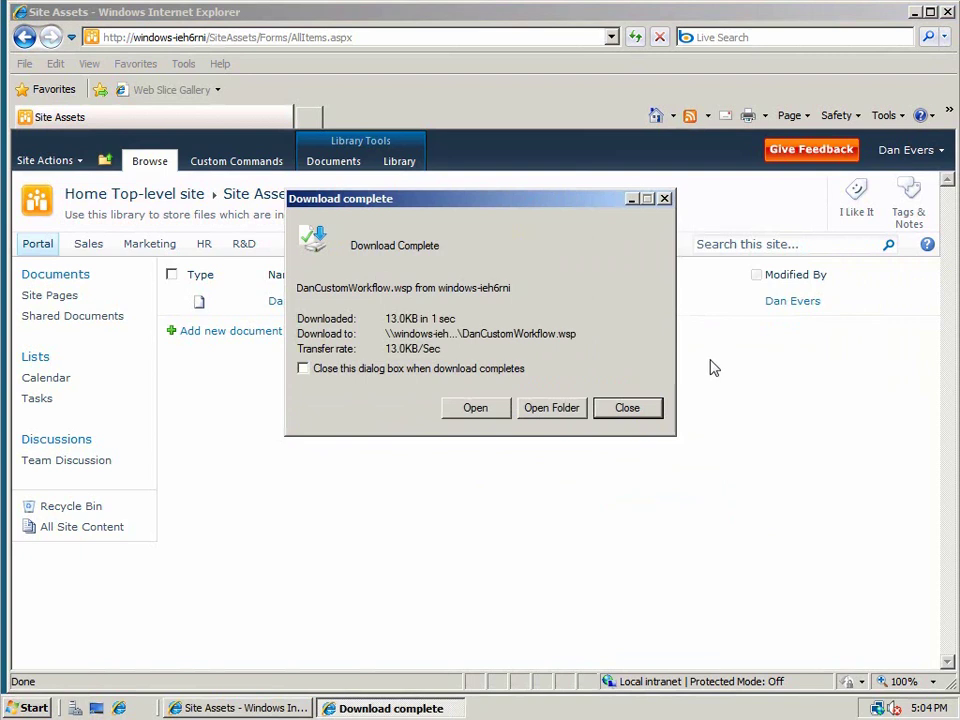
pyautogui.click(627, 408)
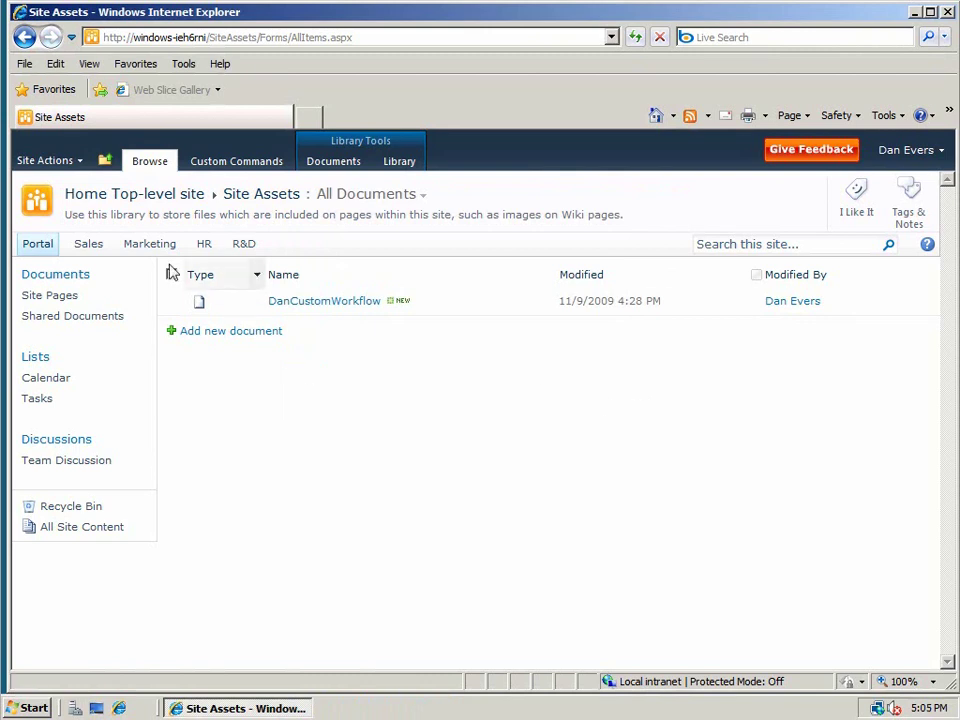
# Step: Go to the Solution Gallery via Site Settings and start an Upload Solution
pyautogui.click(60, 160)
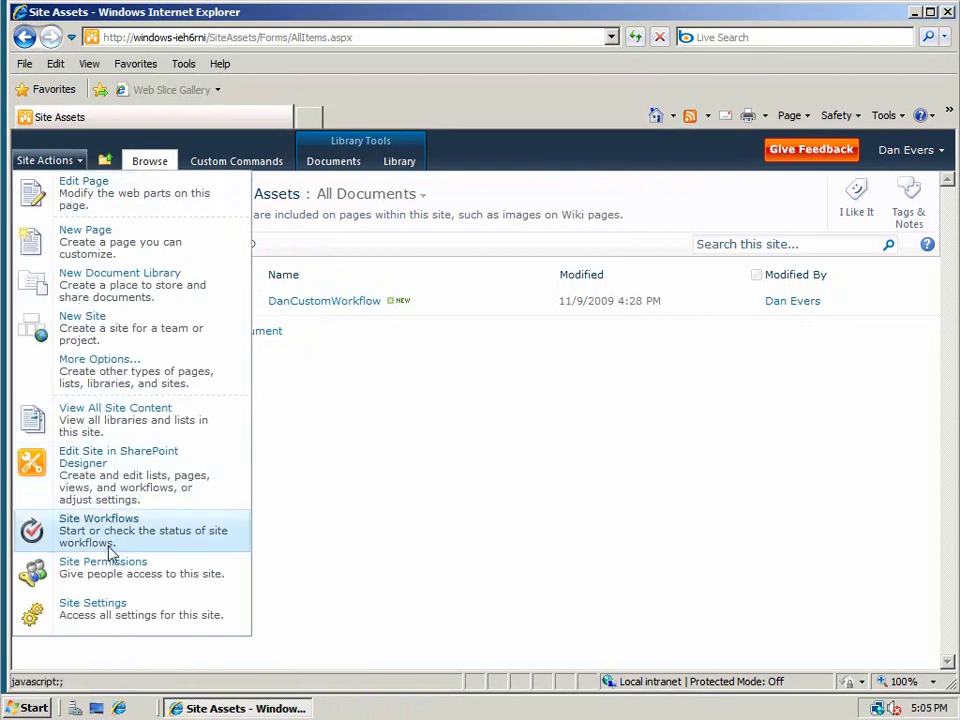
pyautogui.click(106, 612)
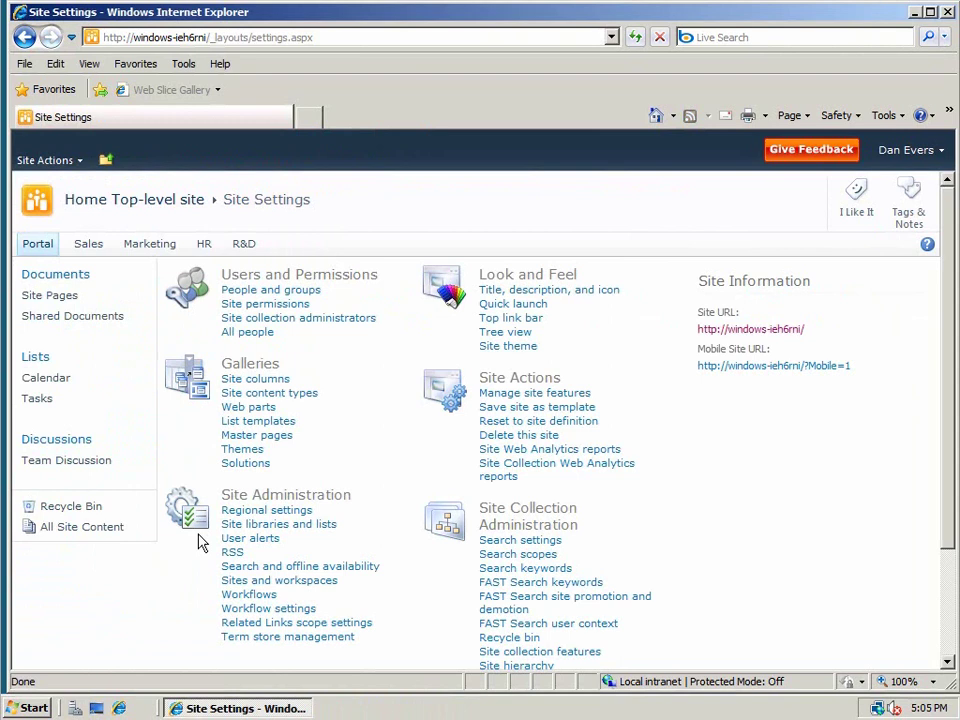
pyautogui.click(257, 466)
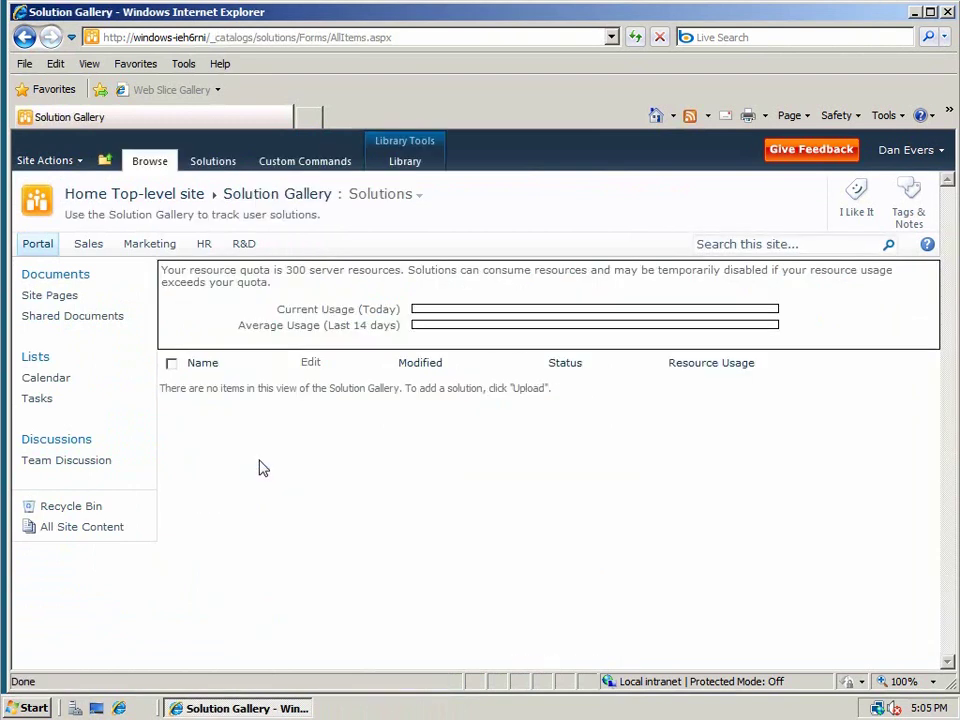
pyautogui.click(221, 168)
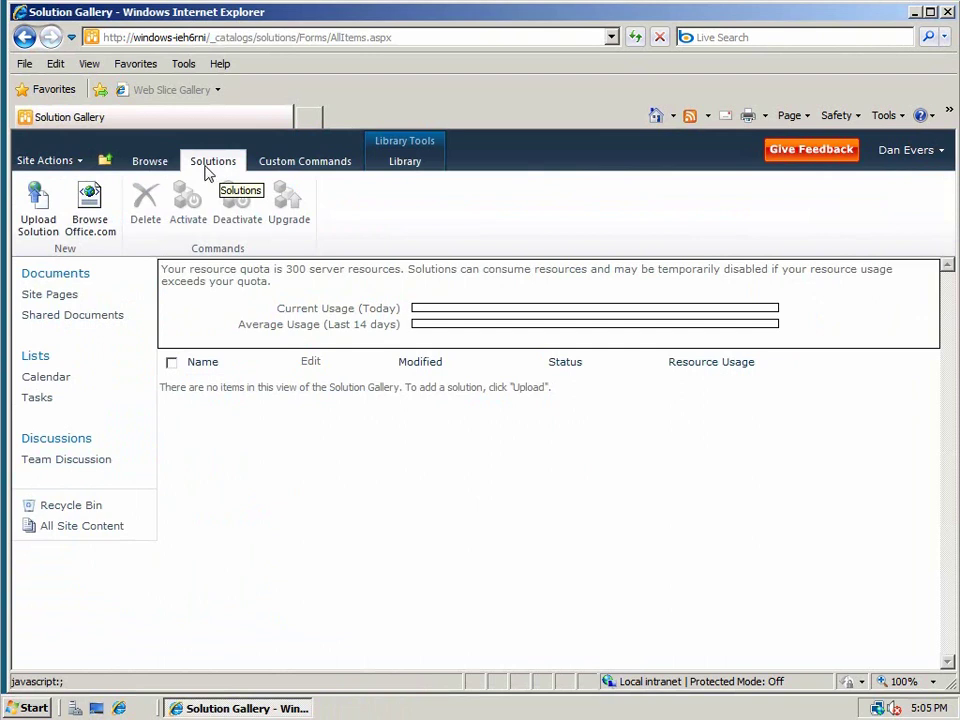
pyautogui.click(36, 225)
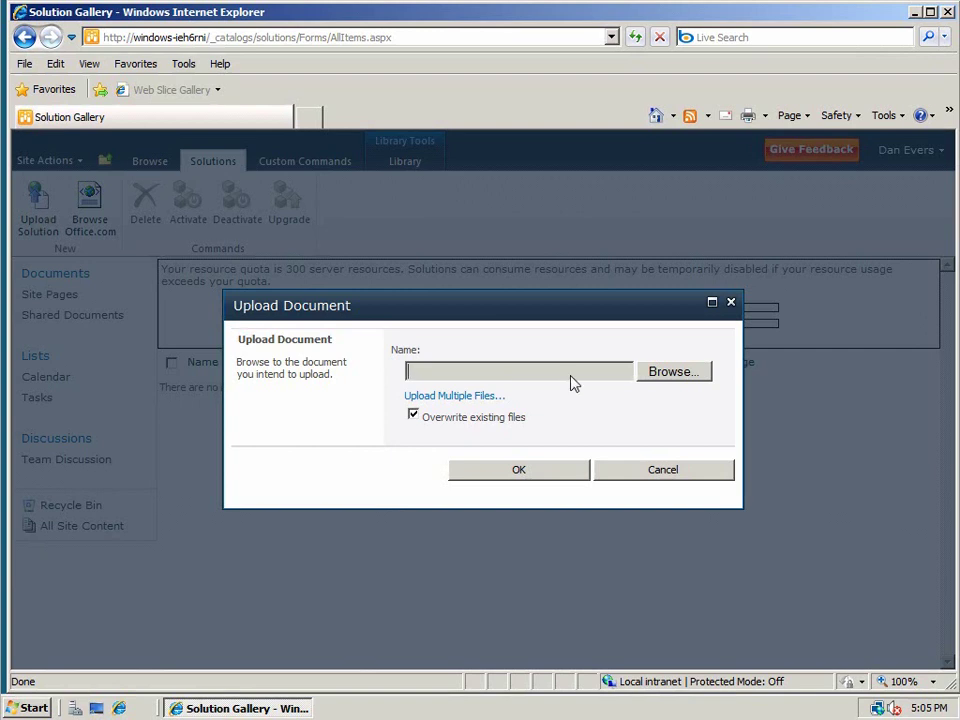
# Step: Upload DanCustomWorkflow.wsp from \\windows-ieh6rni\workflows to the Solution Gallery
pyautogui.click(672, 372)
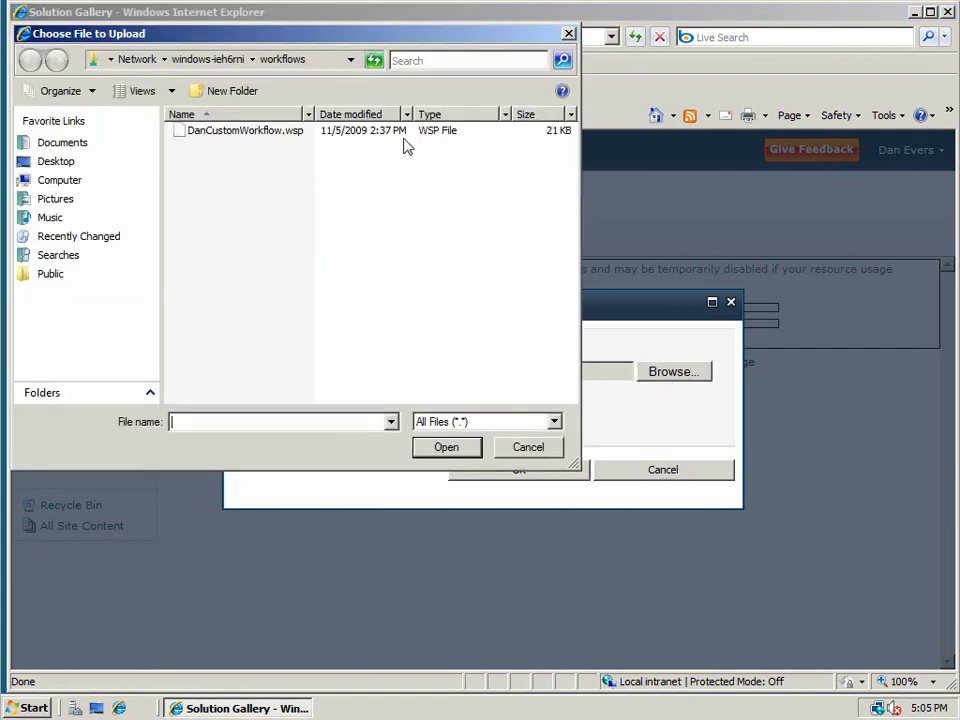
pyautogui.click(319, 66)
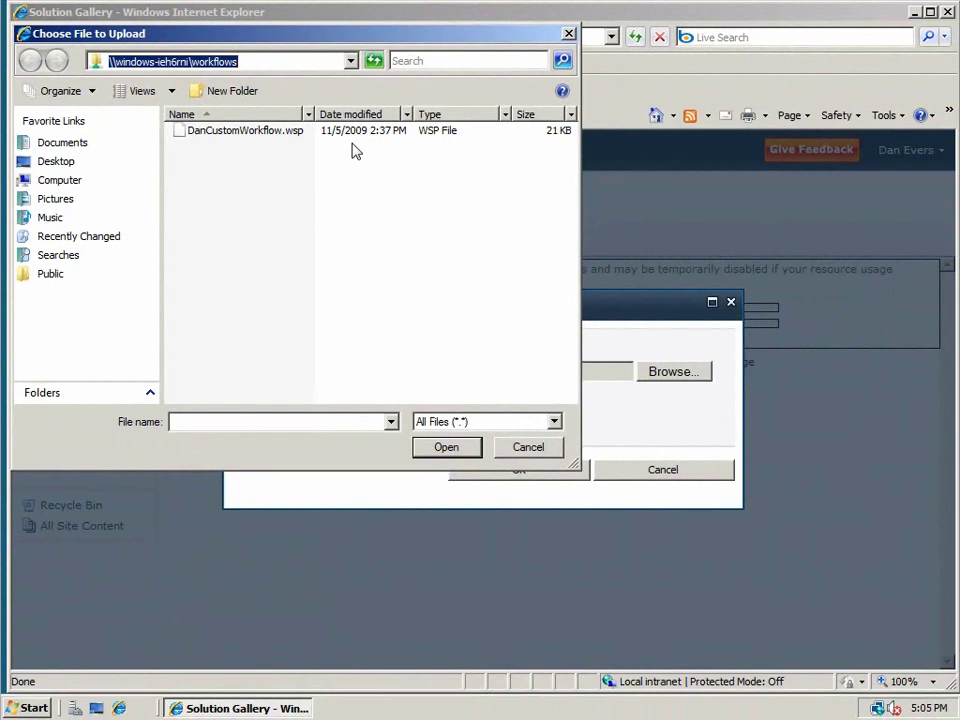
pyautogui.click(283, 132)
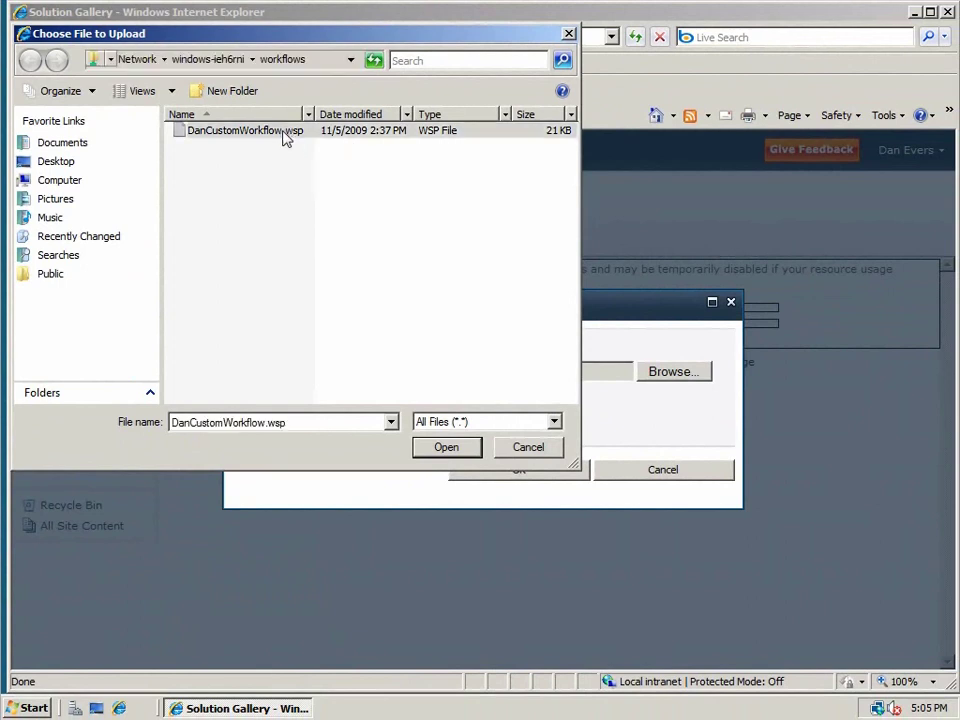
pyautogui.click(437, 445)
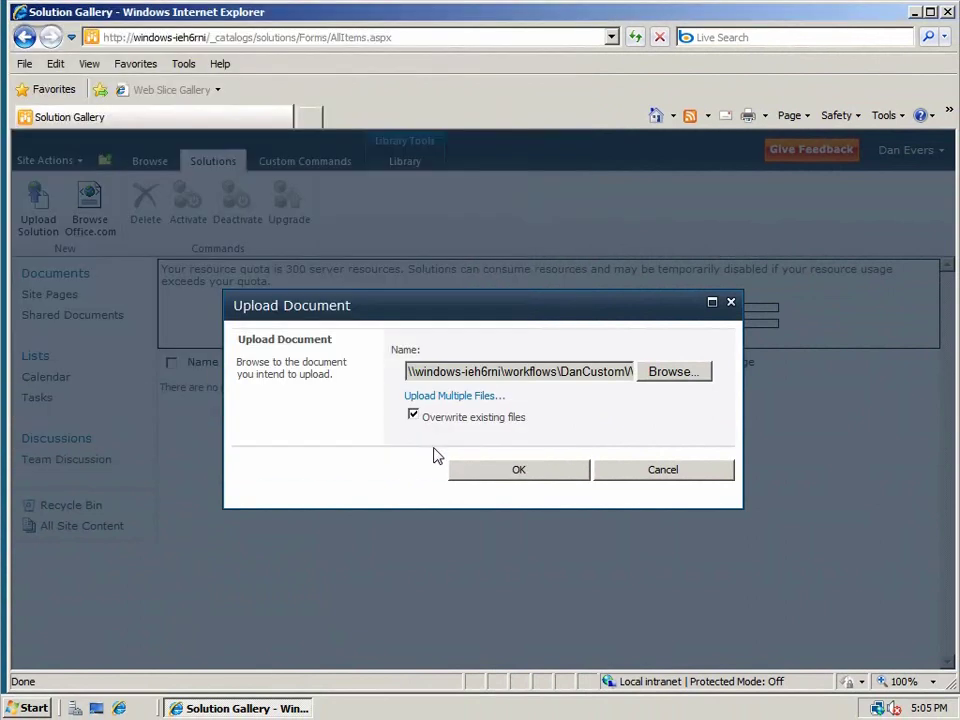
pyautogui.click(472, 470)
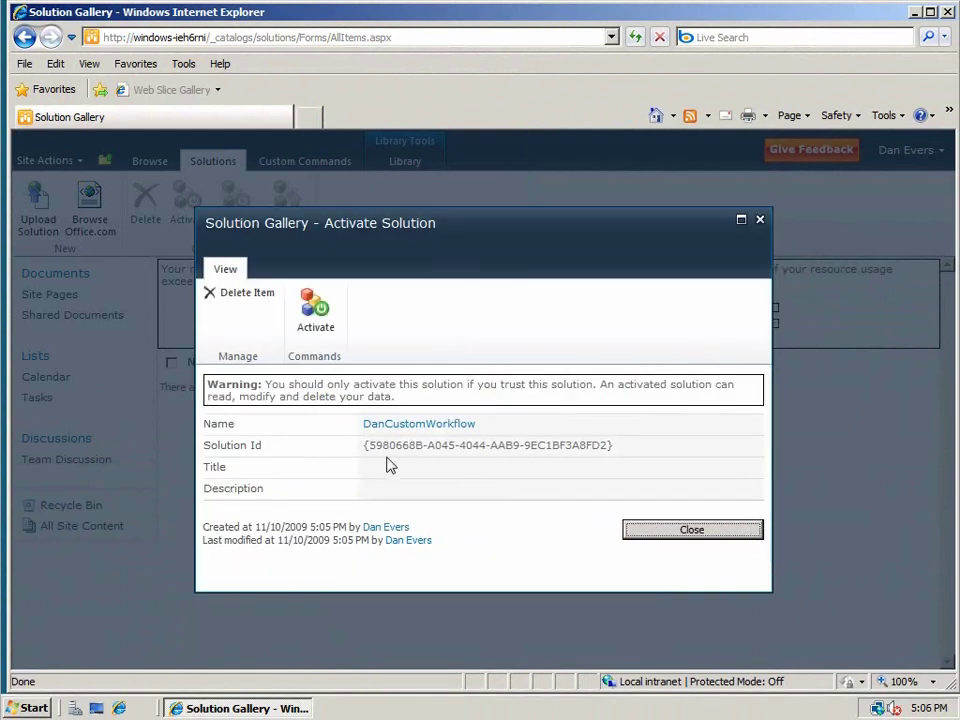
# Step: Activate the uploaded DanCustomWorkflow solution
pyautogui.click(315, 336)
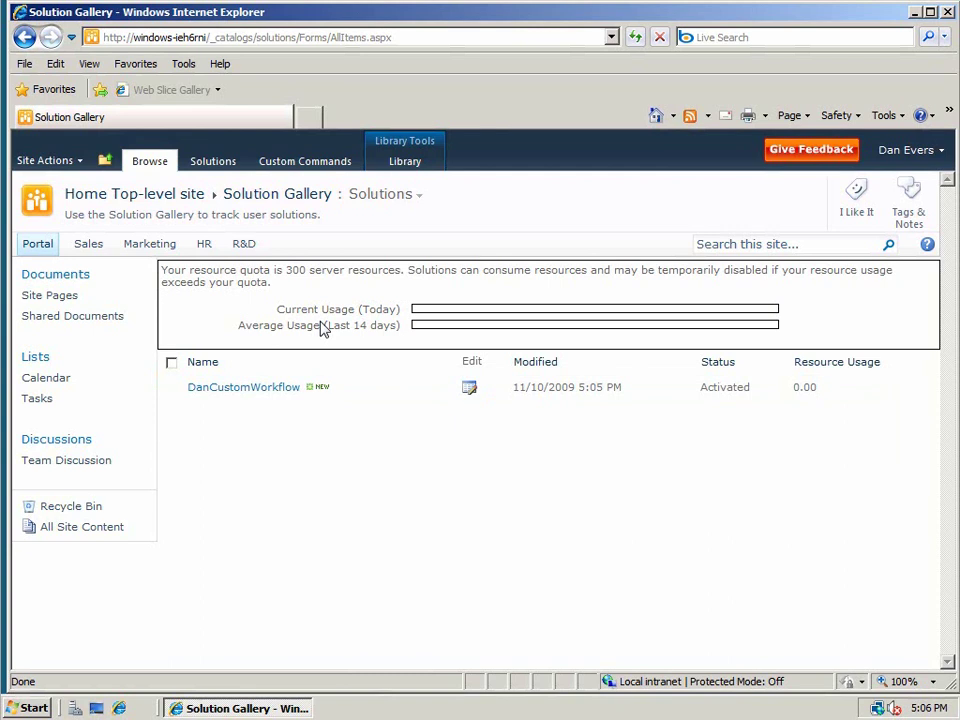
# Step: On the Sales site, activate the Workflow template "DanCustomWorkflow" in Manage site features
pyautogui.click(88, 246)
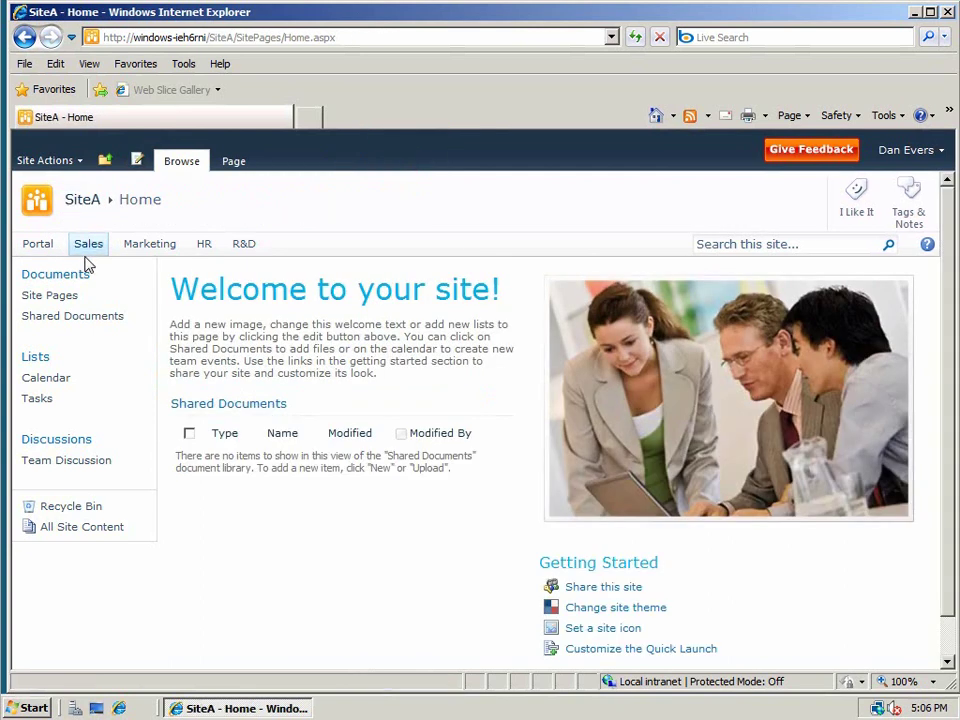
pyautogui.click(26, 162)
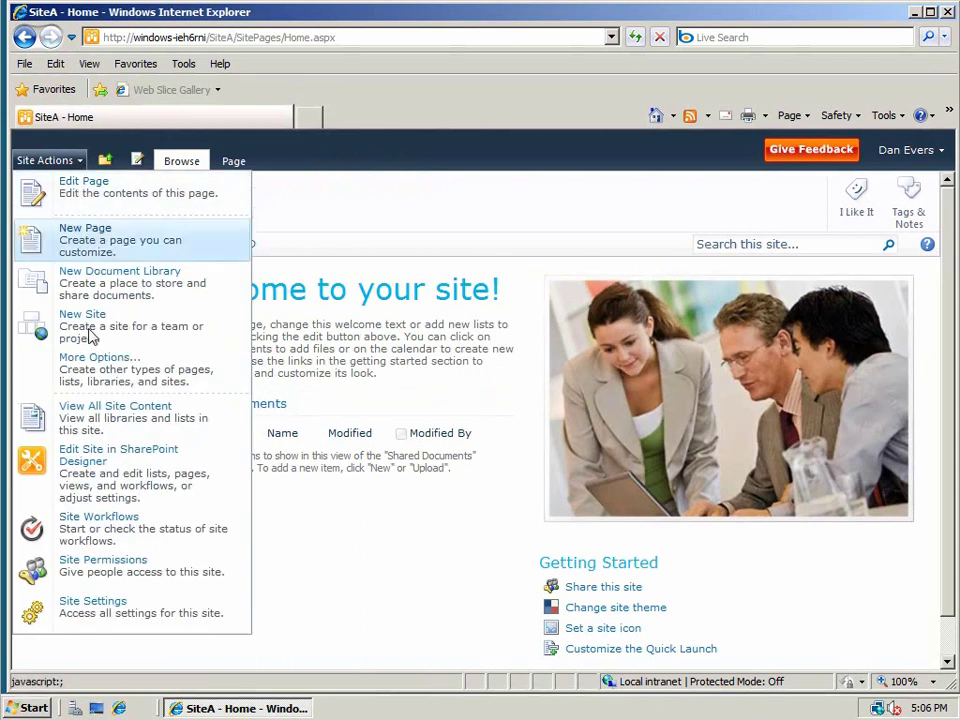
pyautogui.click(100, 612)
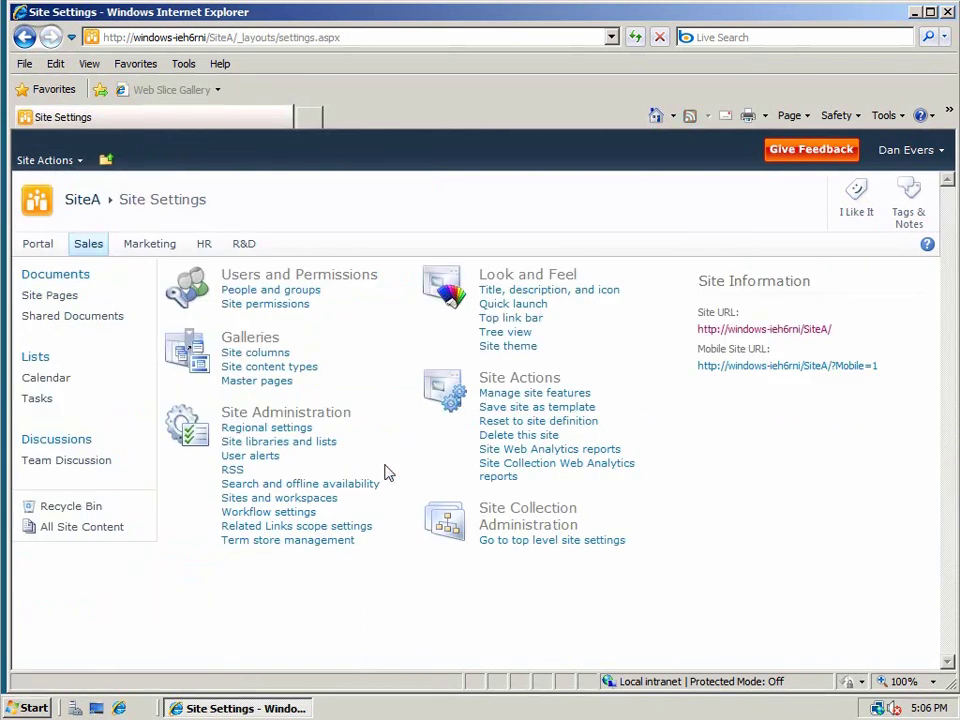
pyautogui.click(488, 394)
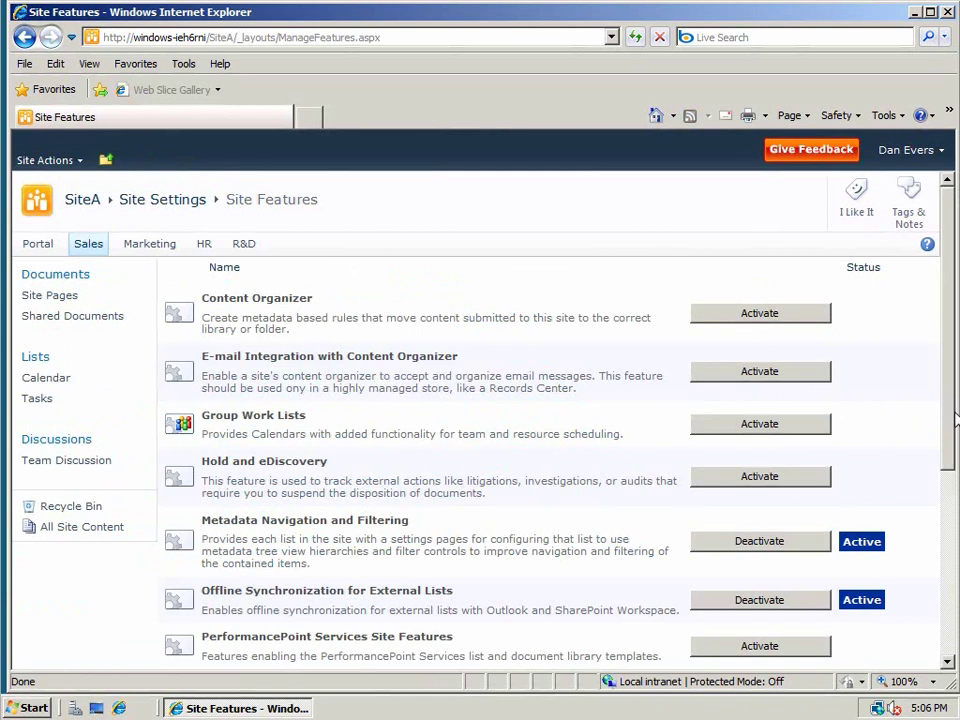
pyautogui.scroll(-1, 945, 573)
pyautogui.scroll(-5, 945, 573)
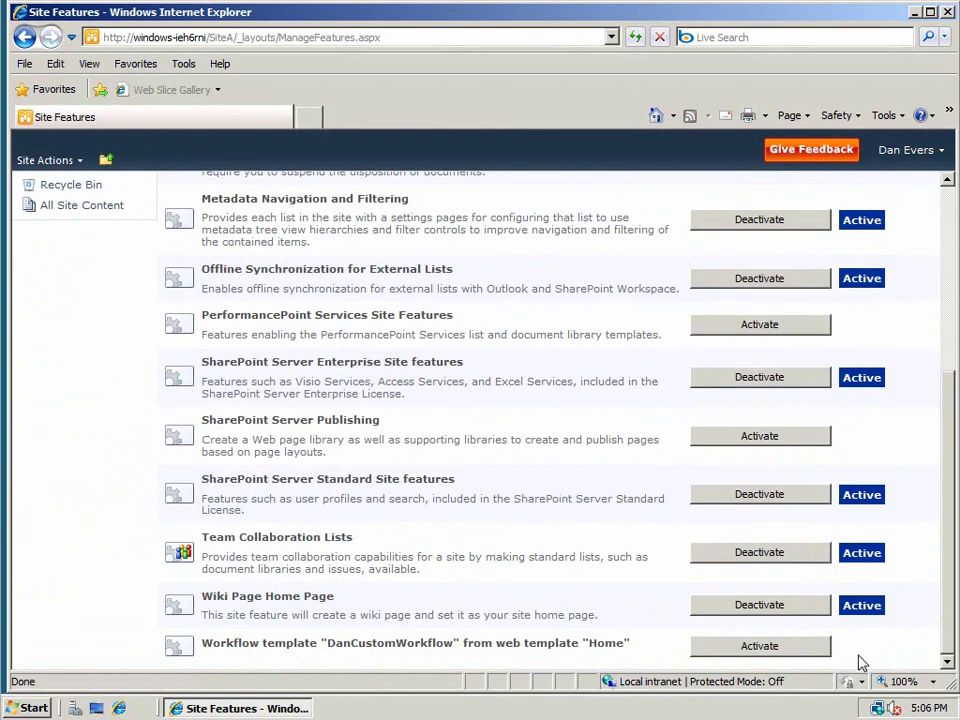
pyautogui.click(794, 652)
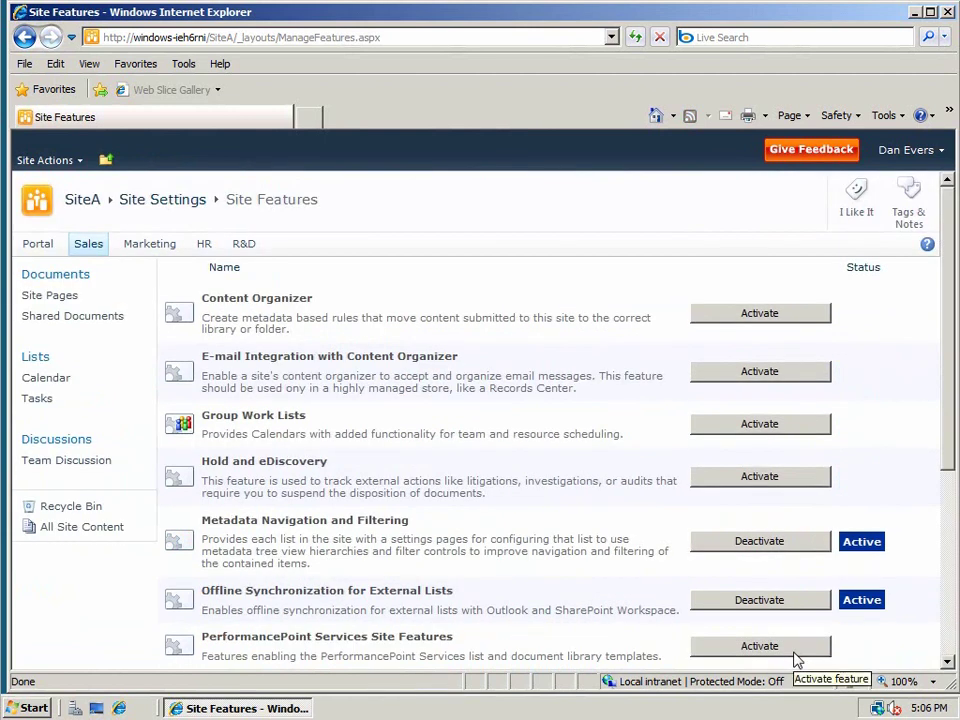
pyautogui.moveTo(950, 452); pyautogui.dragTo(949, 660)
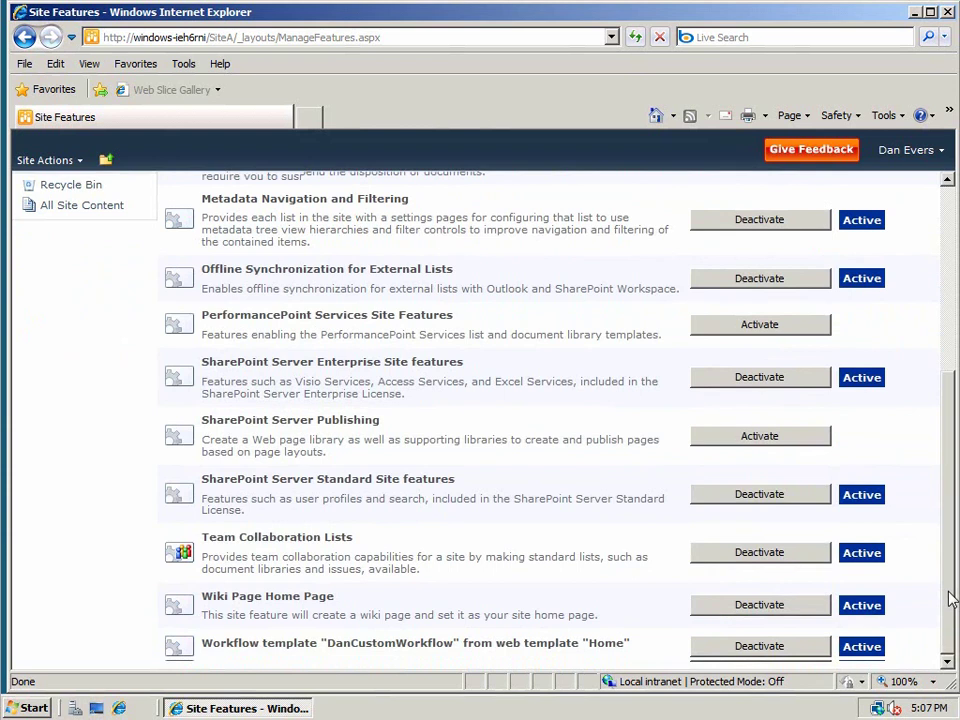
pyautogui.moveTo(949, 606); pyautogui.dragTo(956, 313)
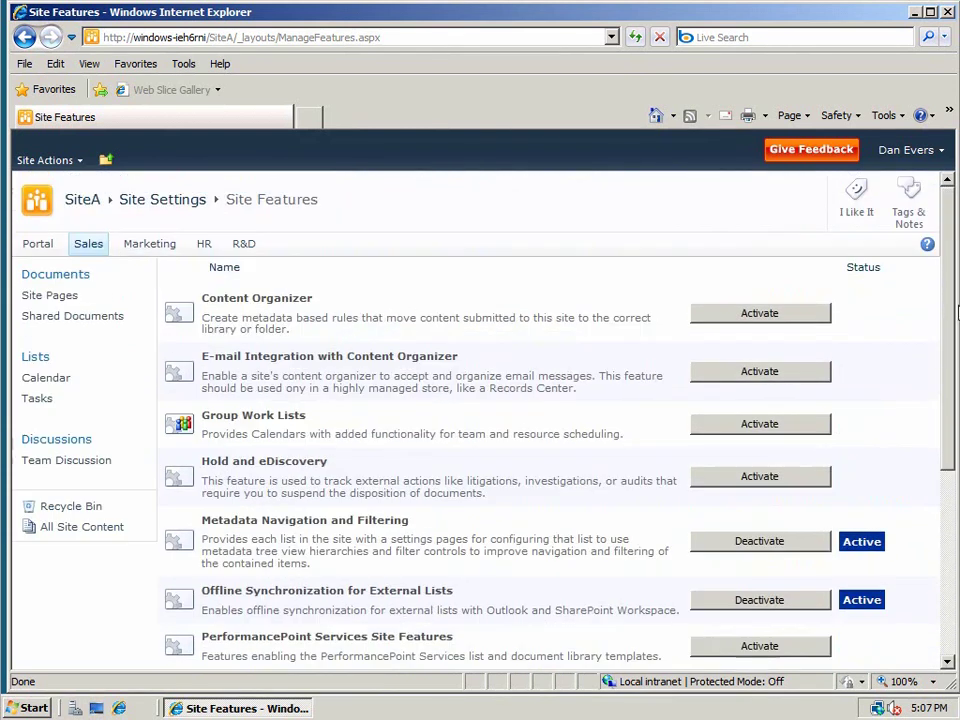
# Step: On the R&D site, activate the DanCustomWorkflow workflow template in Manage site features
pyautogui.click(247, 247)
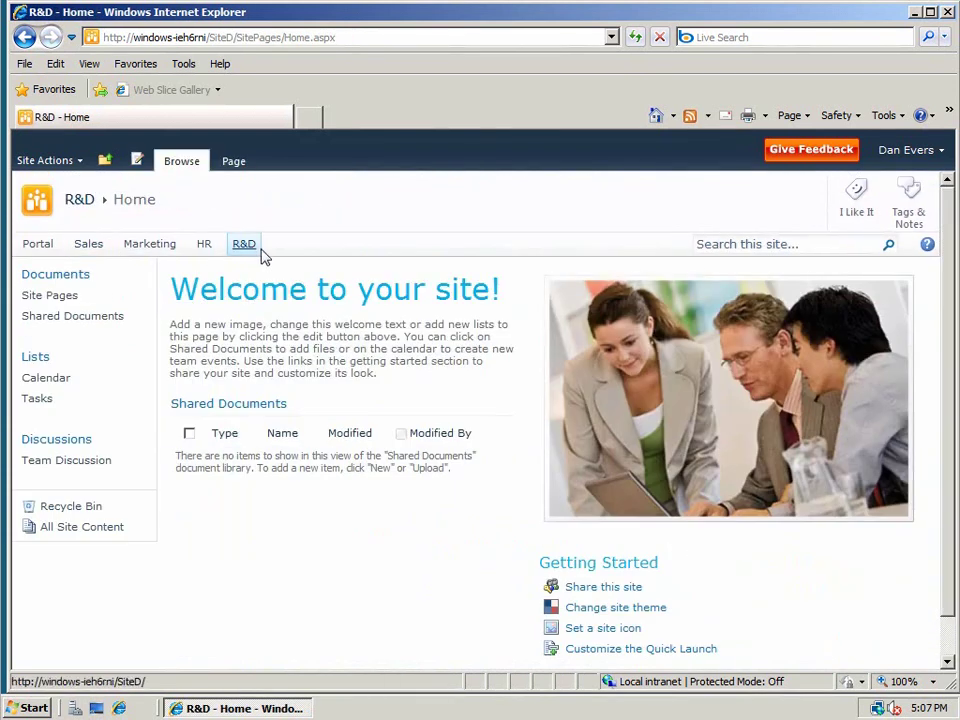
pyautogui.click(82, 164)
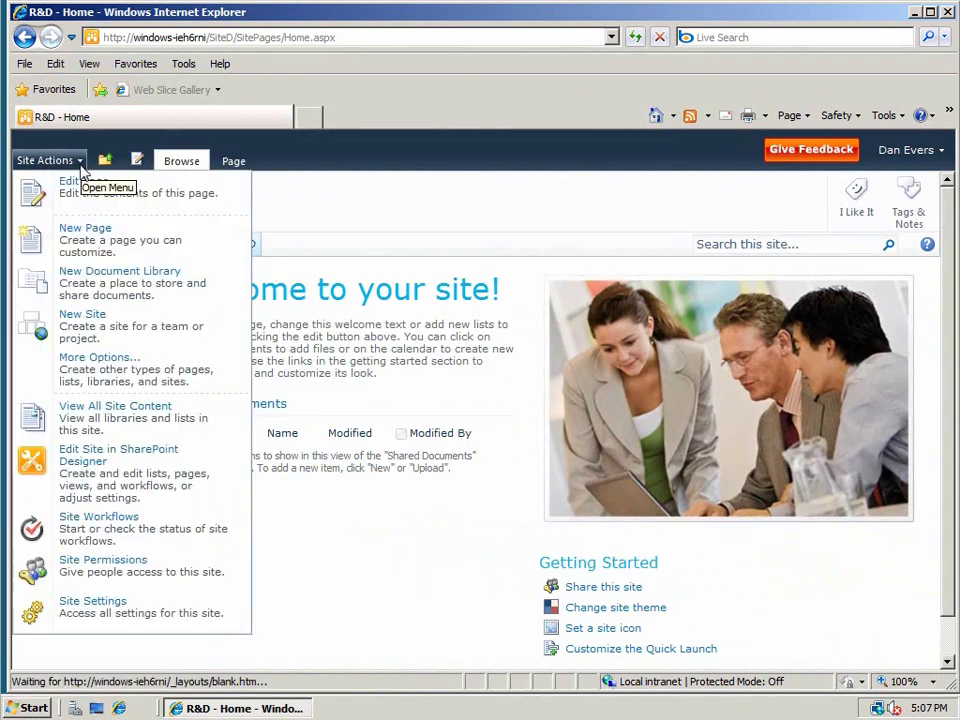
pyautogui.click(91, 601)
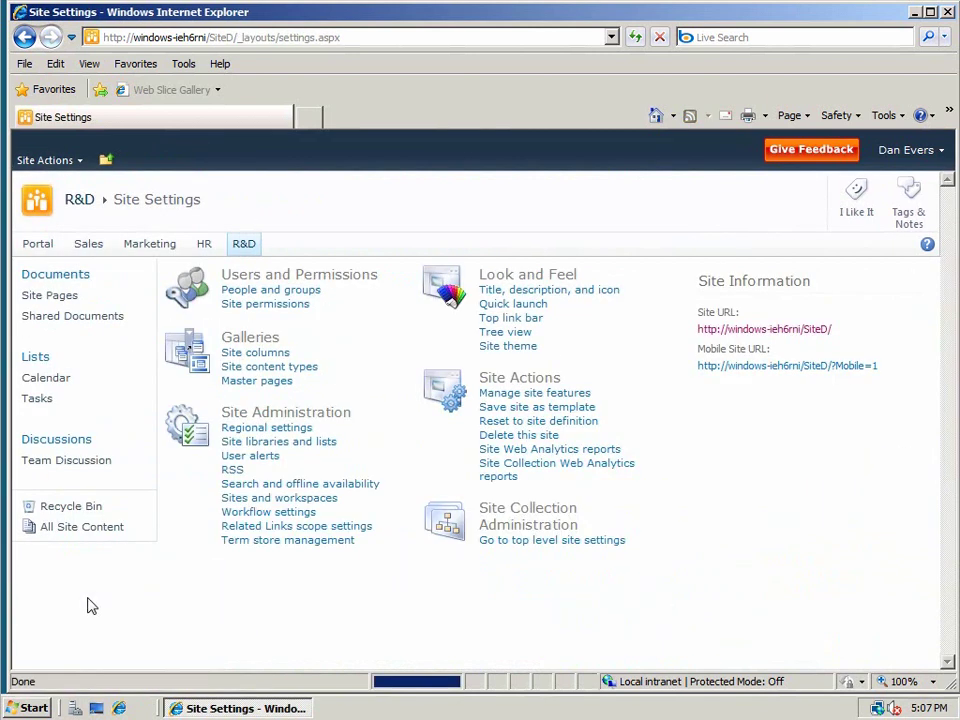
pyautogui.click(509, 397)
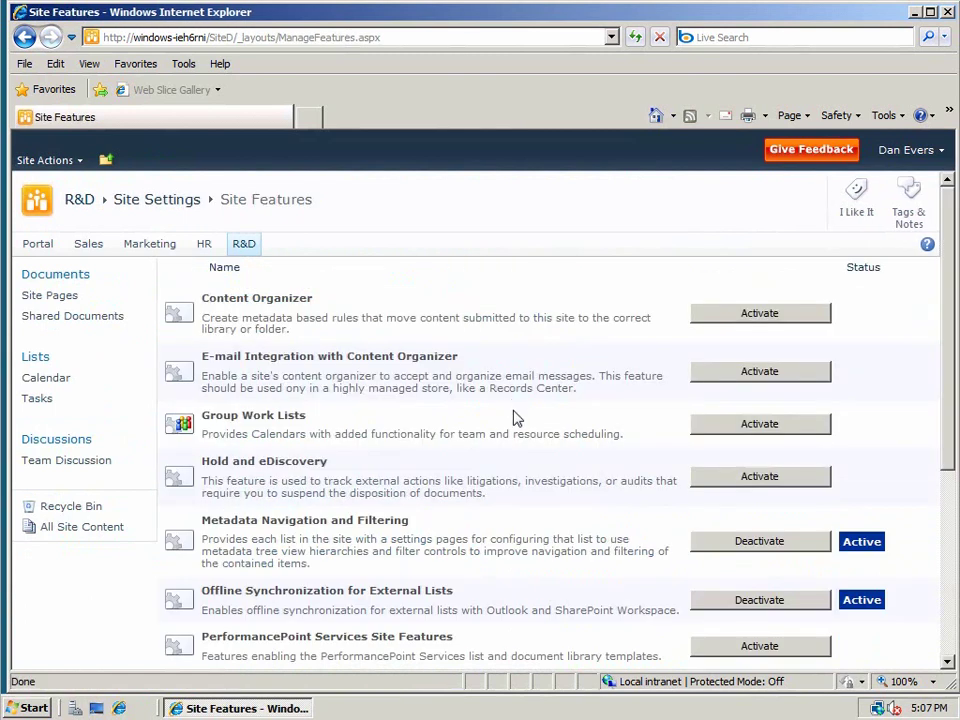
pyautogui.scroll(-1, 948, 527)
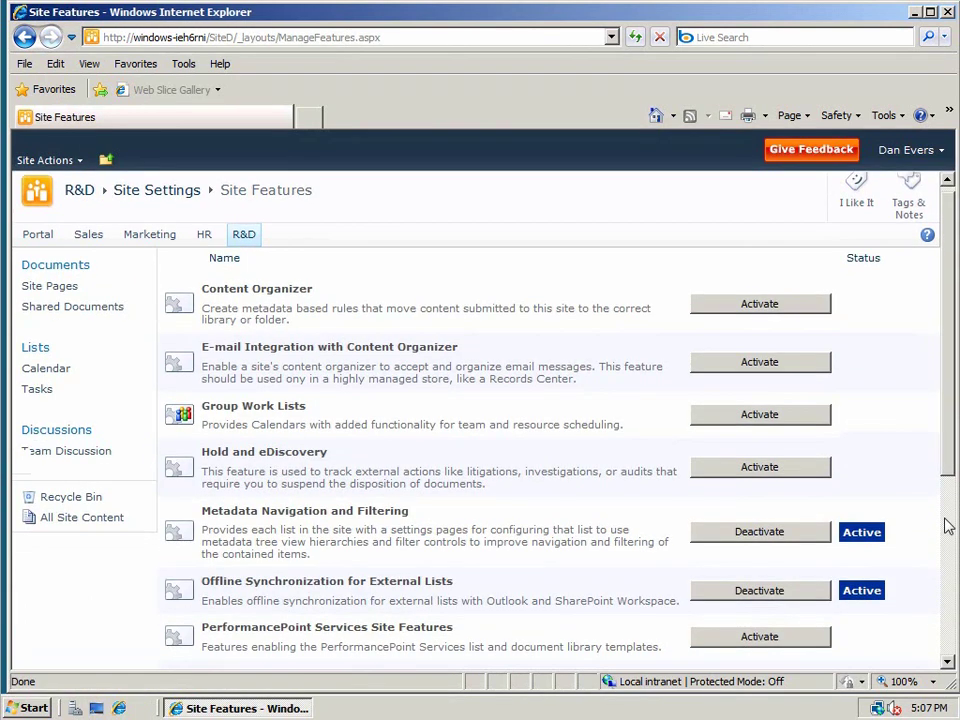
pyautogui.scroll(-5, 948, 527)
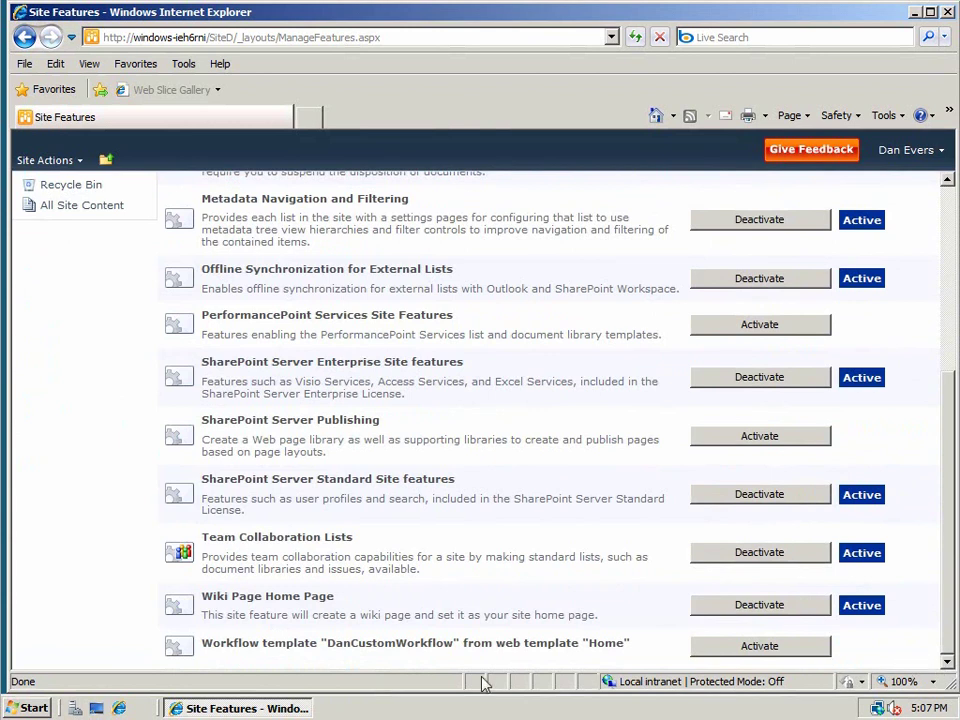
pyautogui.click(730, 650)
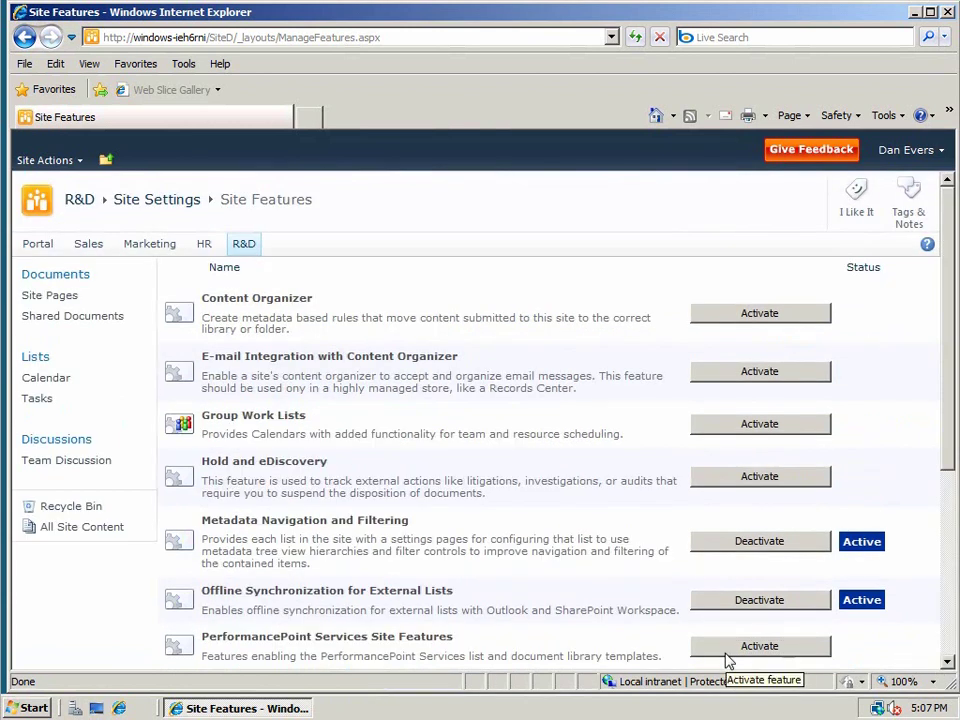
pyautogui.scroll(-2, 950, 600)
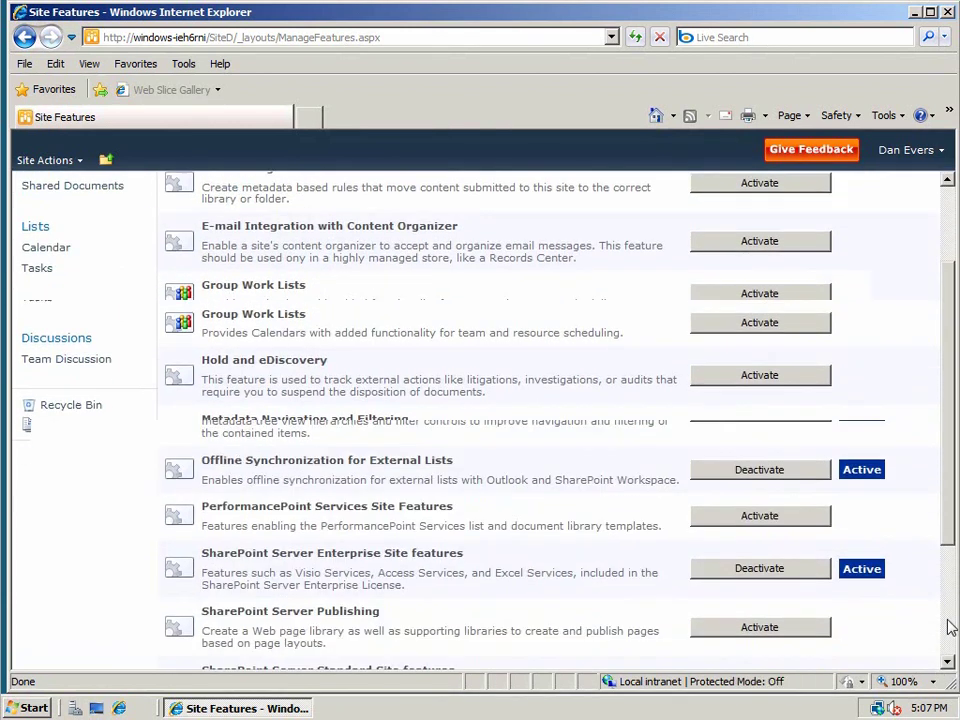
pyautogui.scroll(-3, 950, 627)
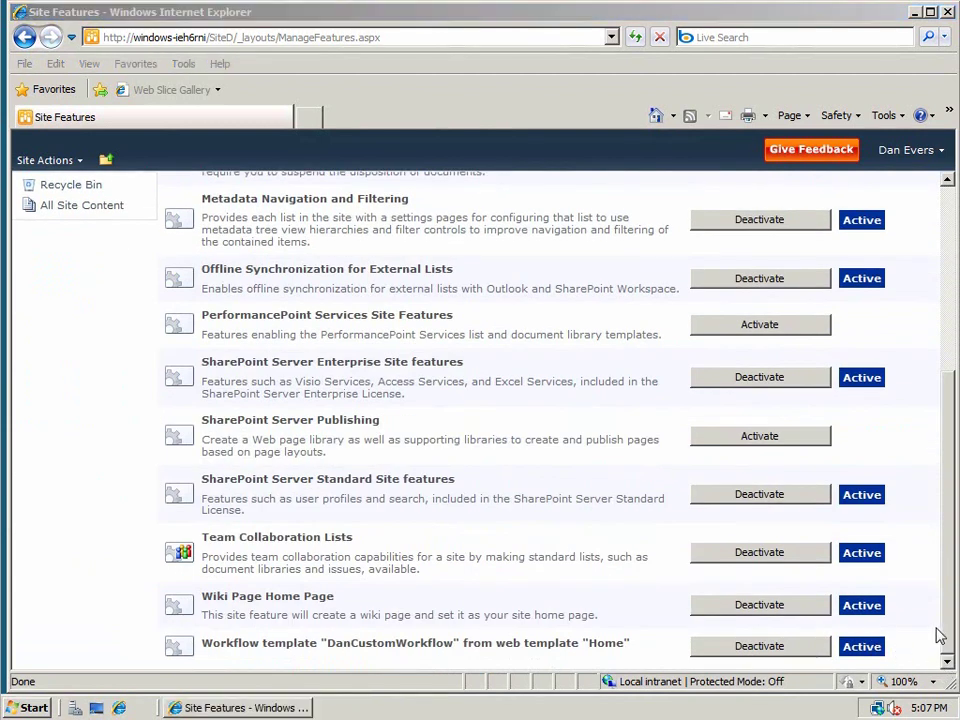
pyautogui.scroll(5, 940, 635)
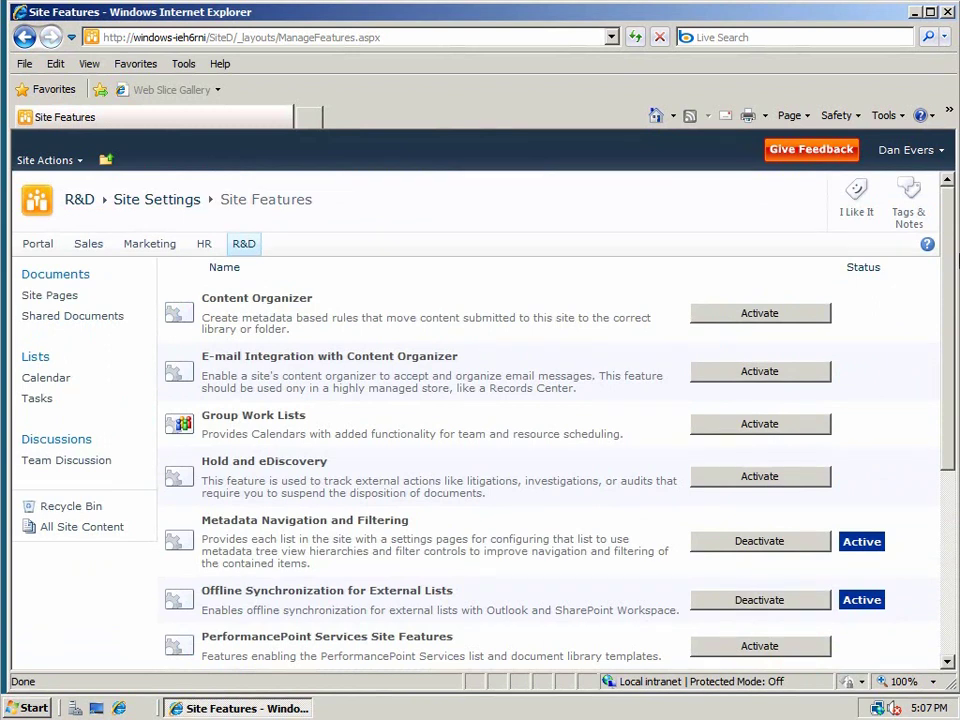
# Step: Add a workflow to R&D's Shared Documents library and select the DanCustomWorkflow template
pyautogui.click(88, 318)
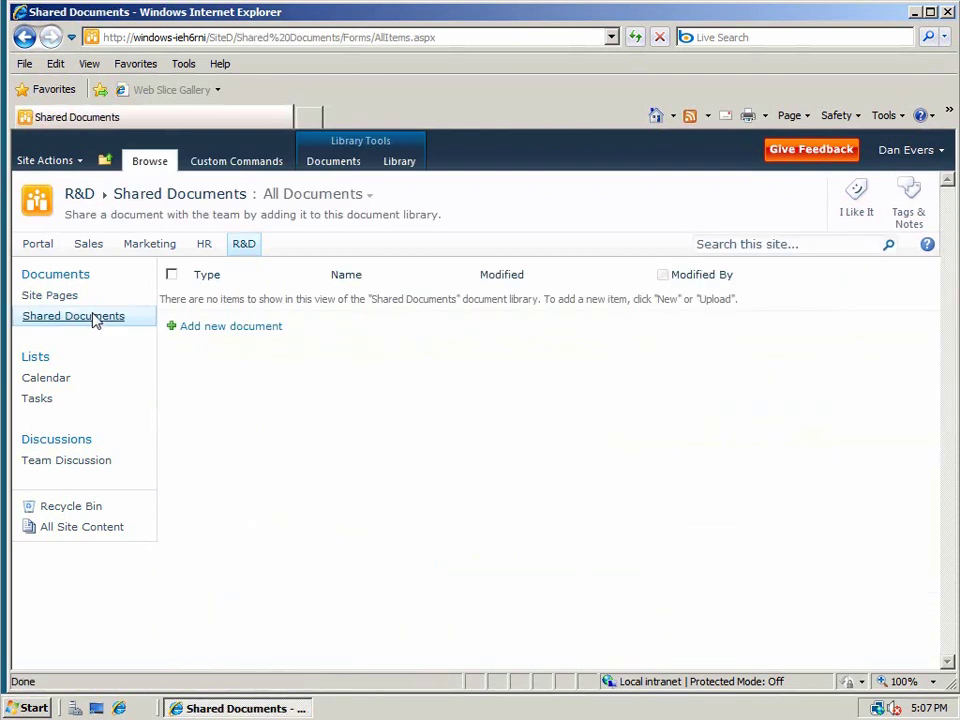
pyautogui.click(396, 166)
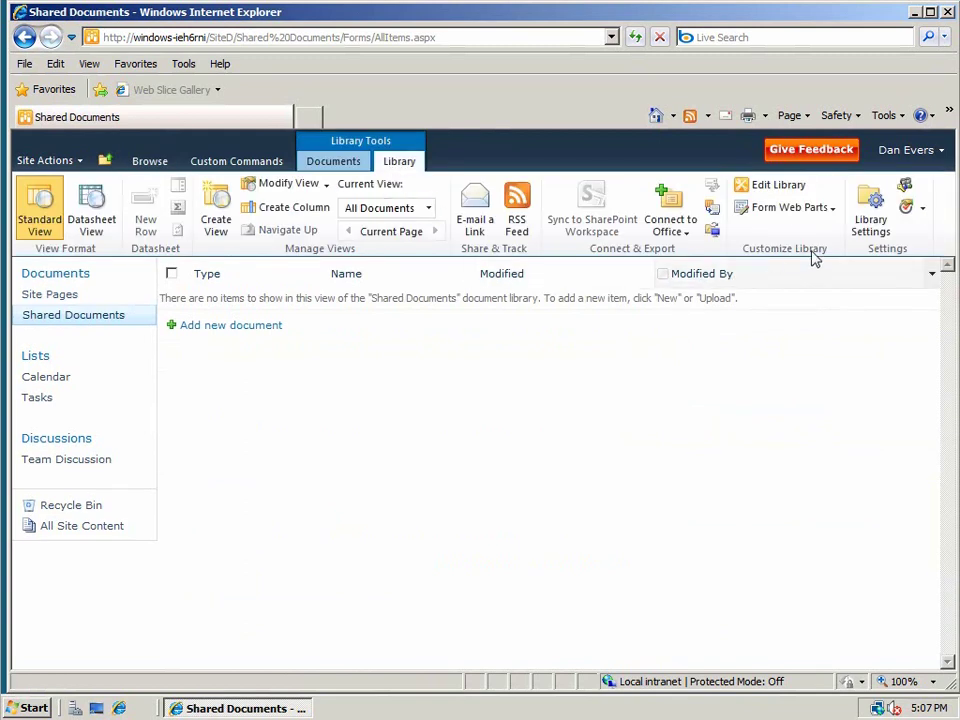
pyautogui.click(921, 212)
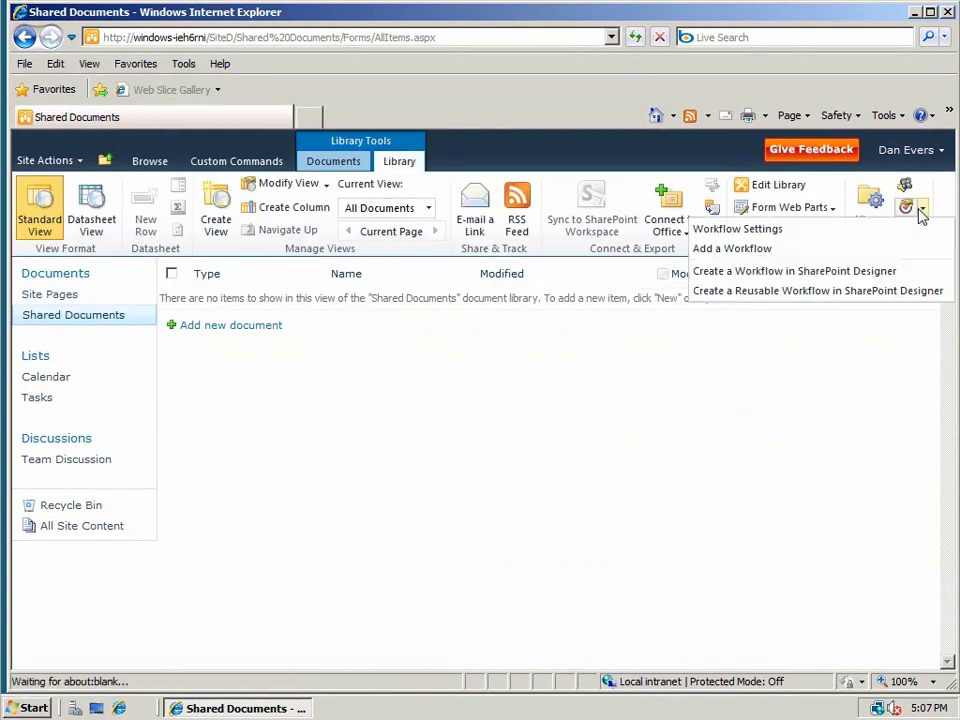
pyautogui.click(760, 249)
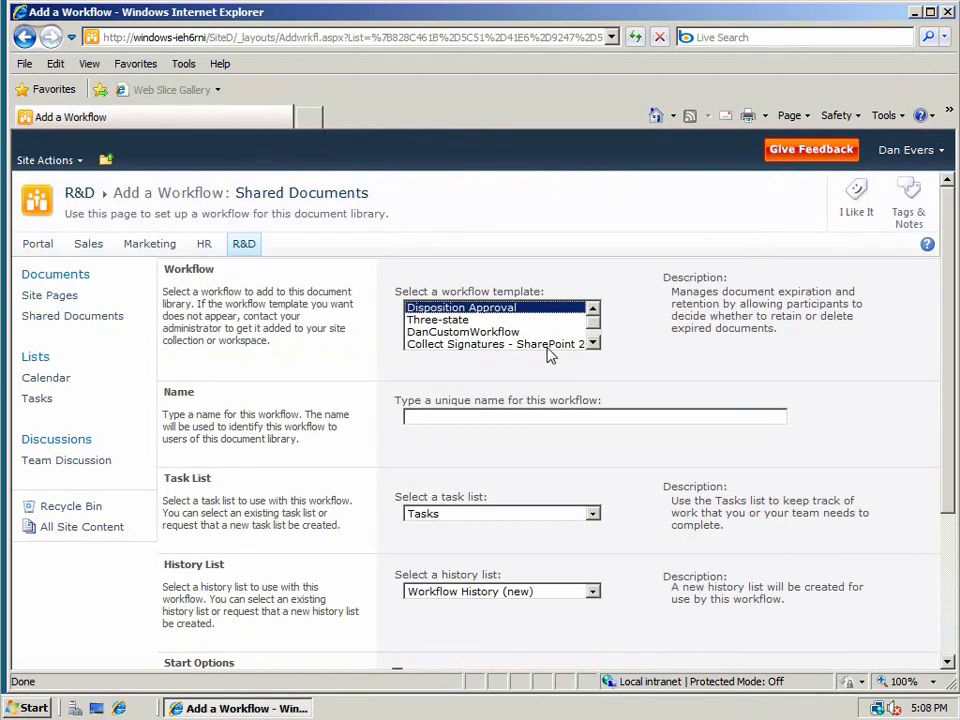
pyautogui.click(520, 332)
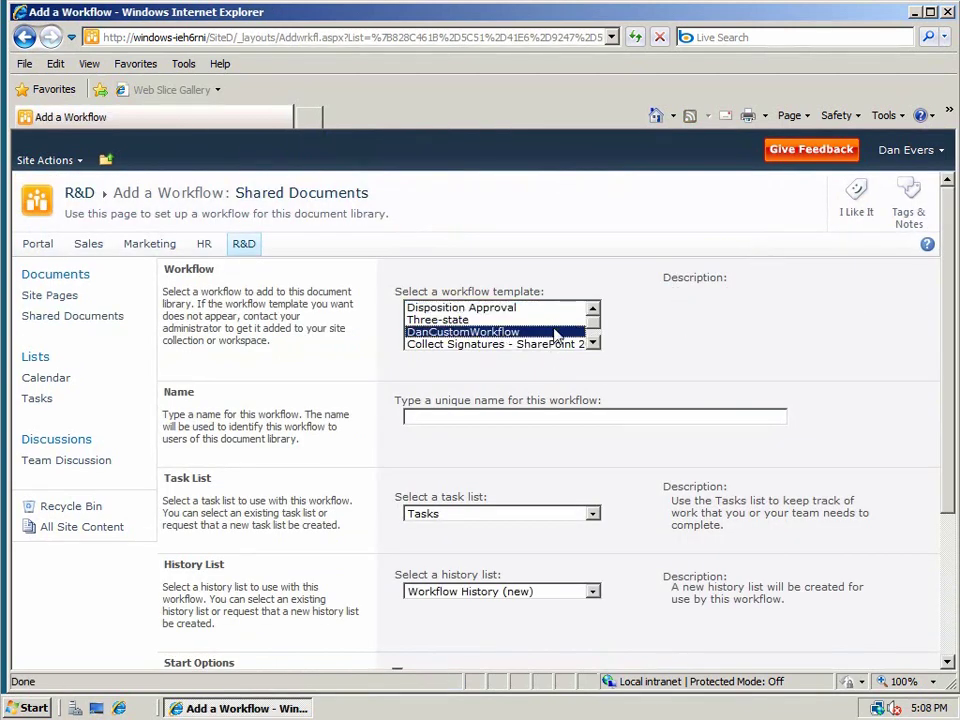